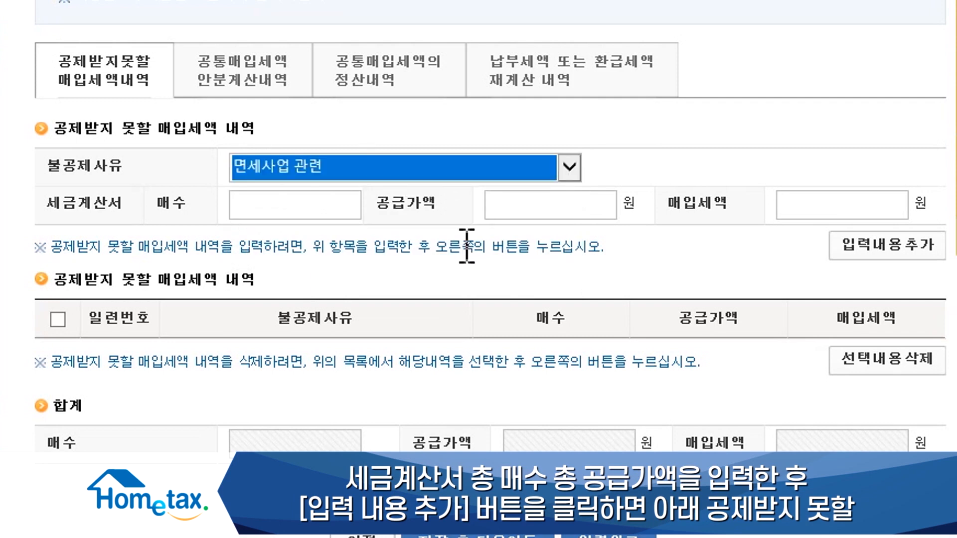
Add a non-deductible input tax entry for 면세사업 관련 with 1 tax invoice and a supply value of 500,000 won
click(310, 205)
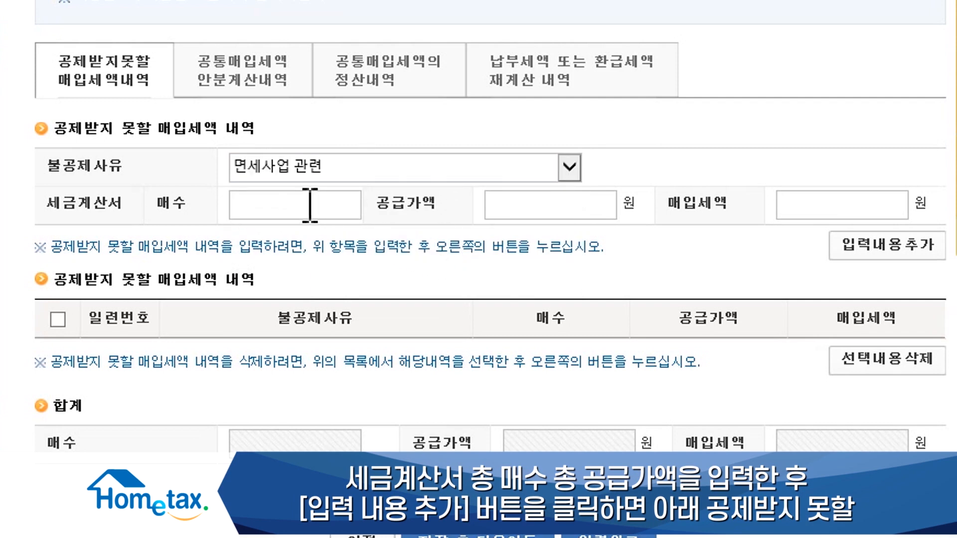
text(1)
click(548, 210)
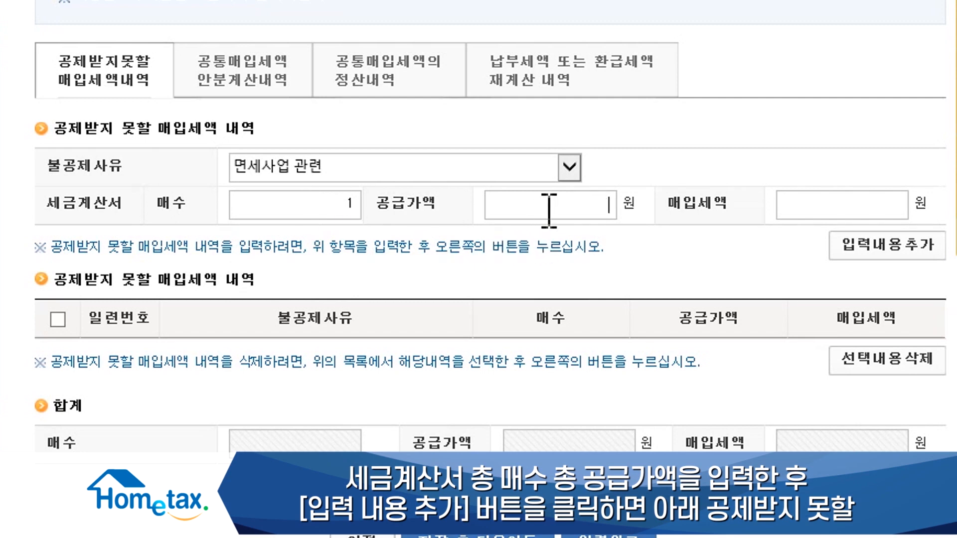
text(5000000)
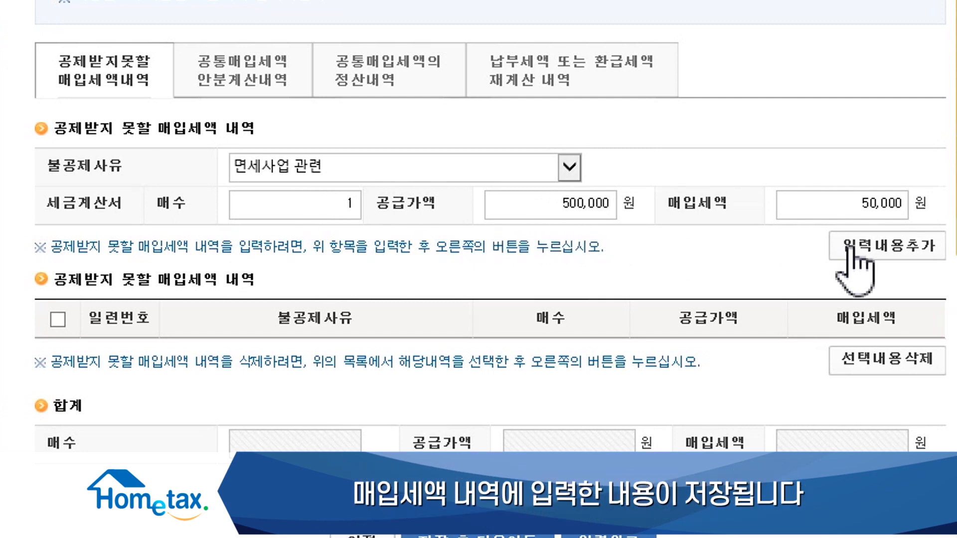
click(853, 251)
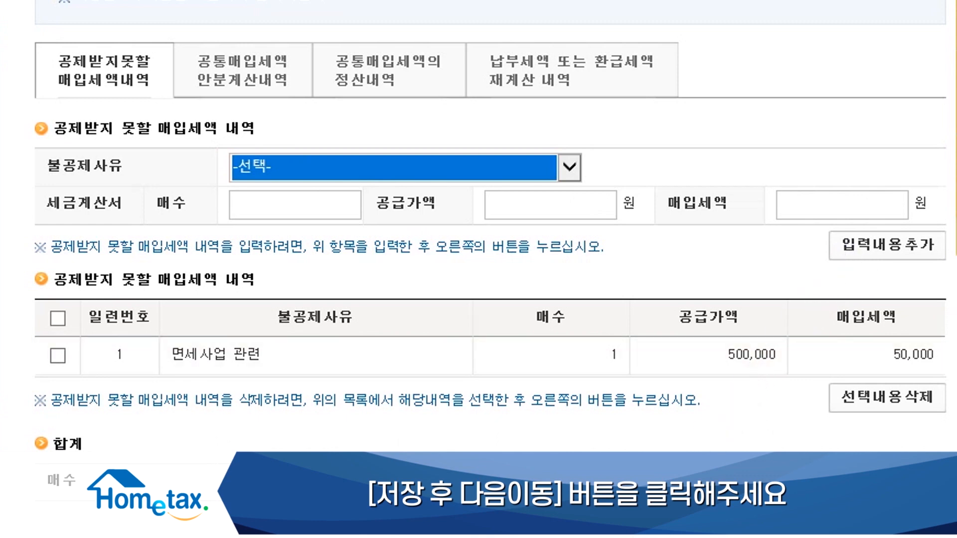
Add a 공통매입세액 안분계산 entry with common supply value 2,000,000, total supply value 10,000,000 and exempt supply value 5,000,000
click(271, 89)
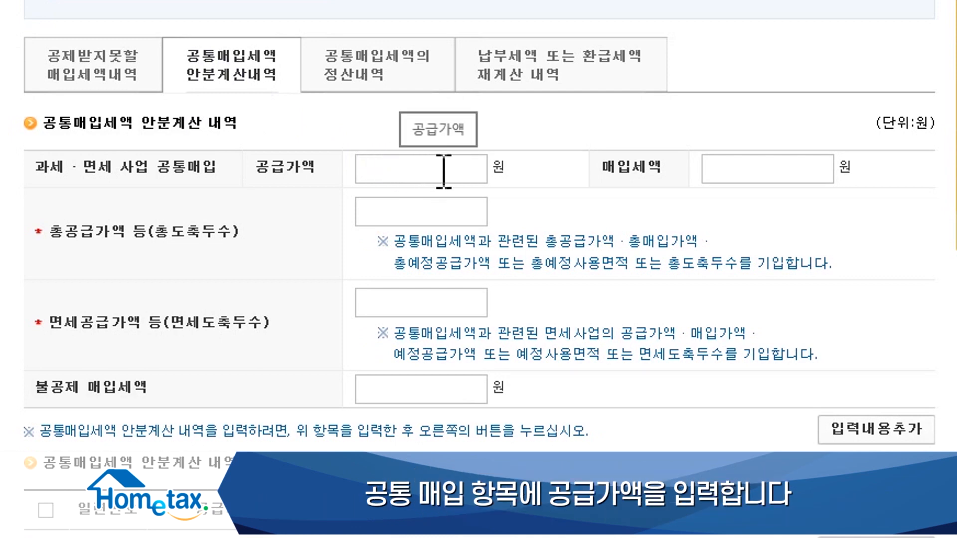
click(443, 171)
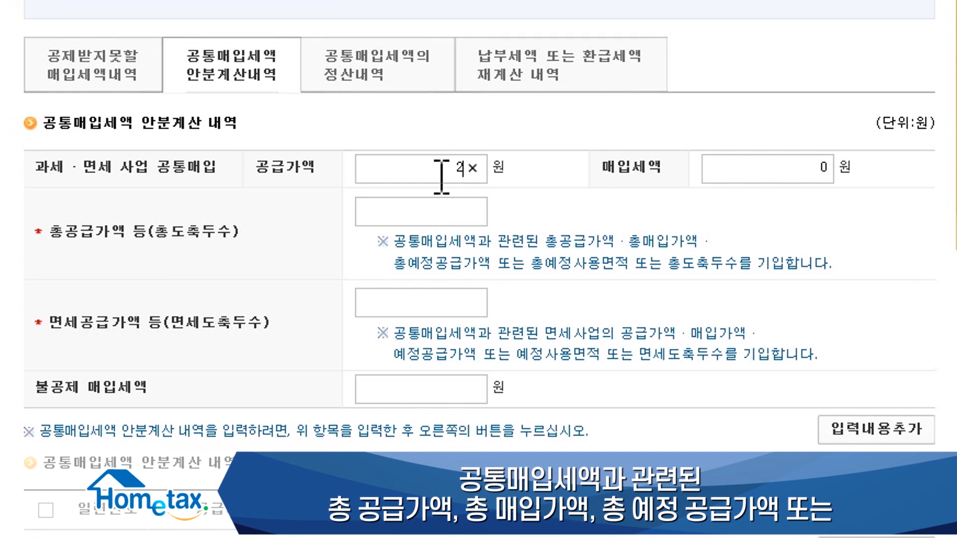
text(000000)
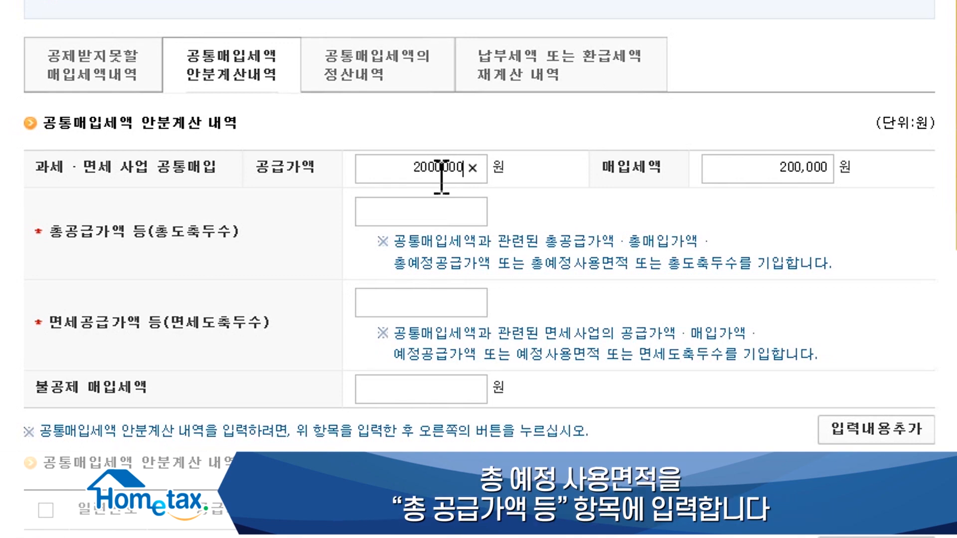
click(432, 205)
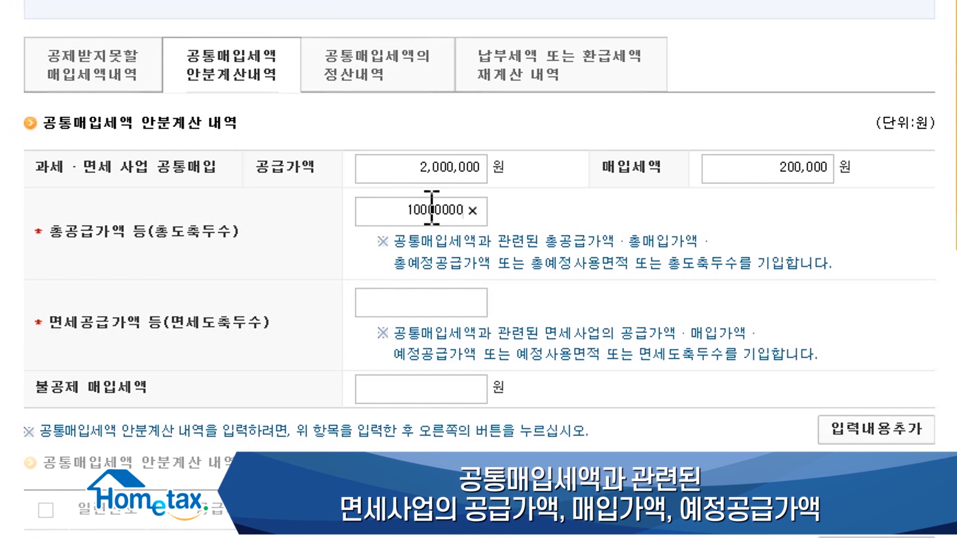
click(421, 298)
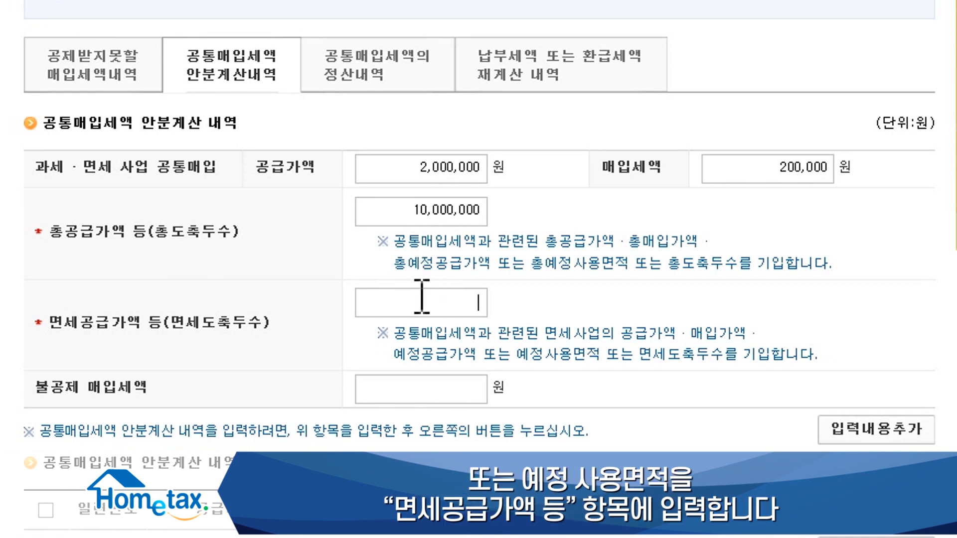
text(500)
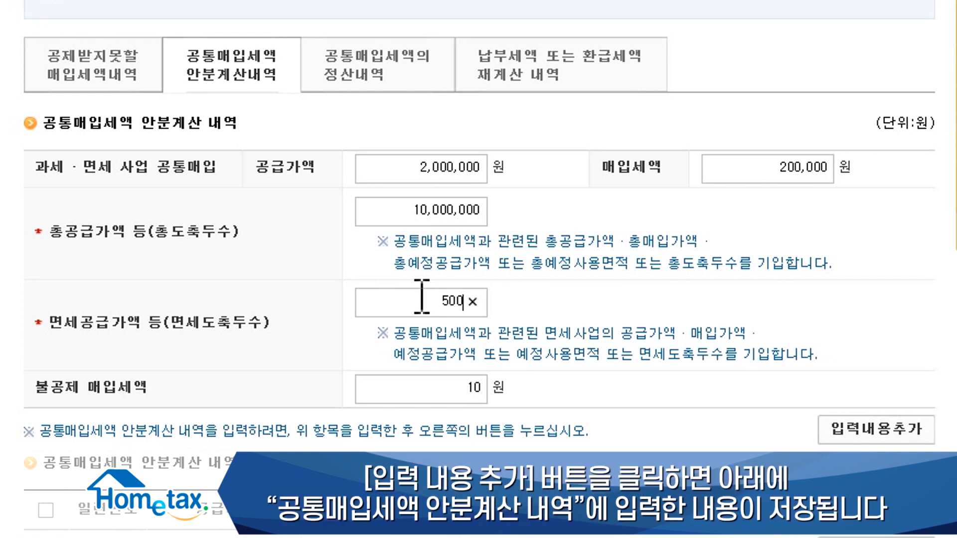
text(0000)
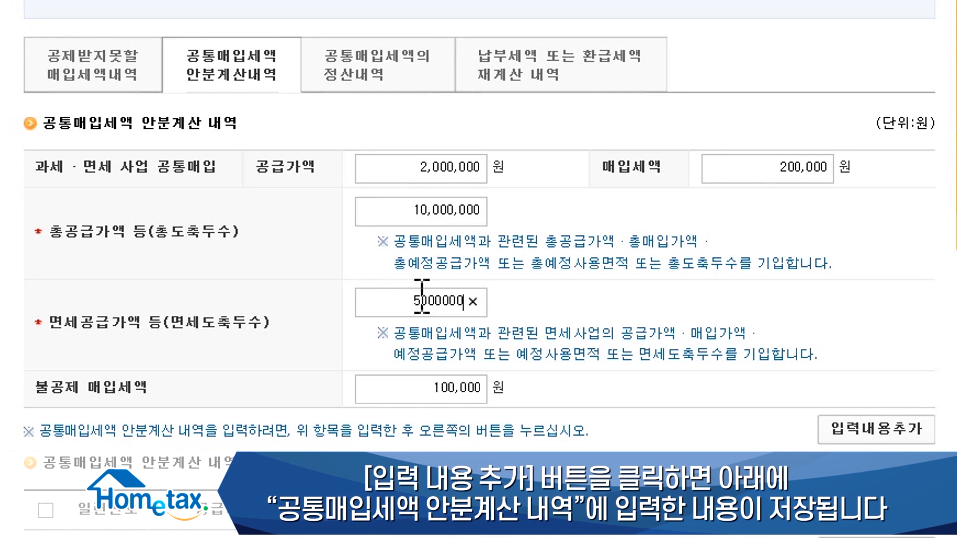
scroll(436, 335, down, 2)
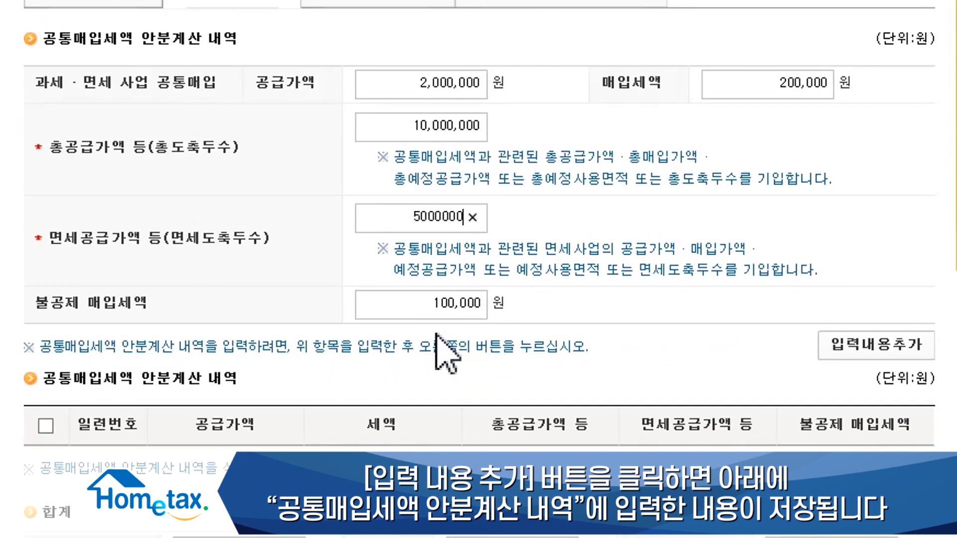
click(838, 352)
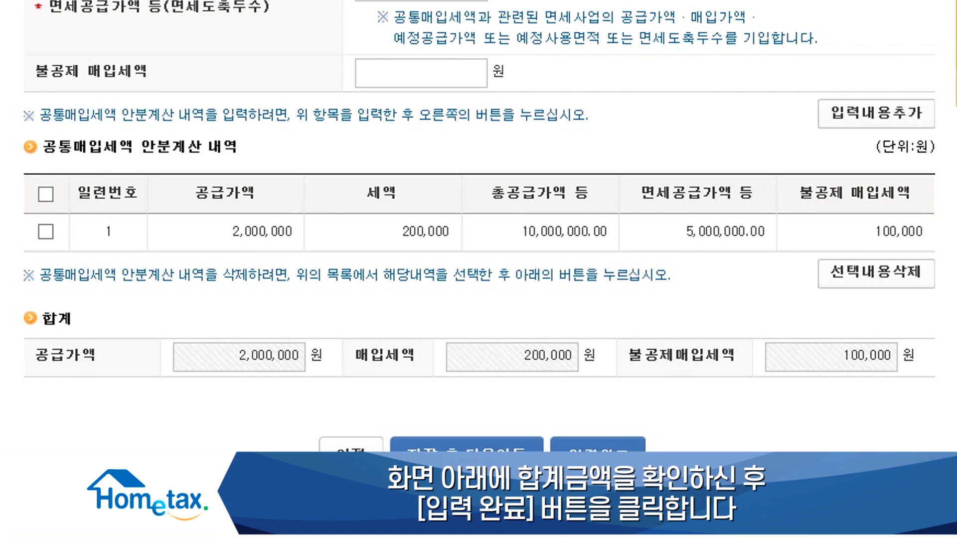
Complete and save the common input tax apportionment and the 공제받지 못할 매입세액 statement, returning to the main return form
click(604, 444)
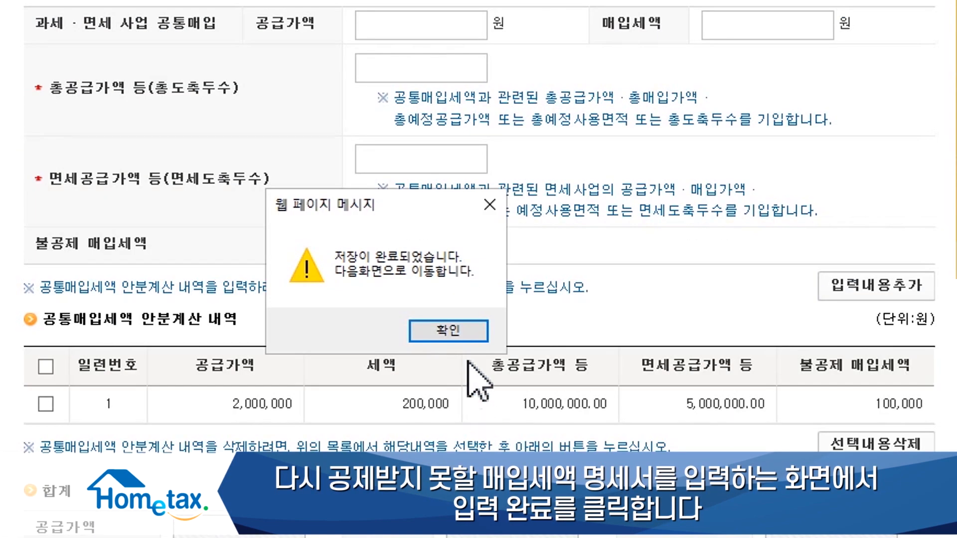
click(461, 333)
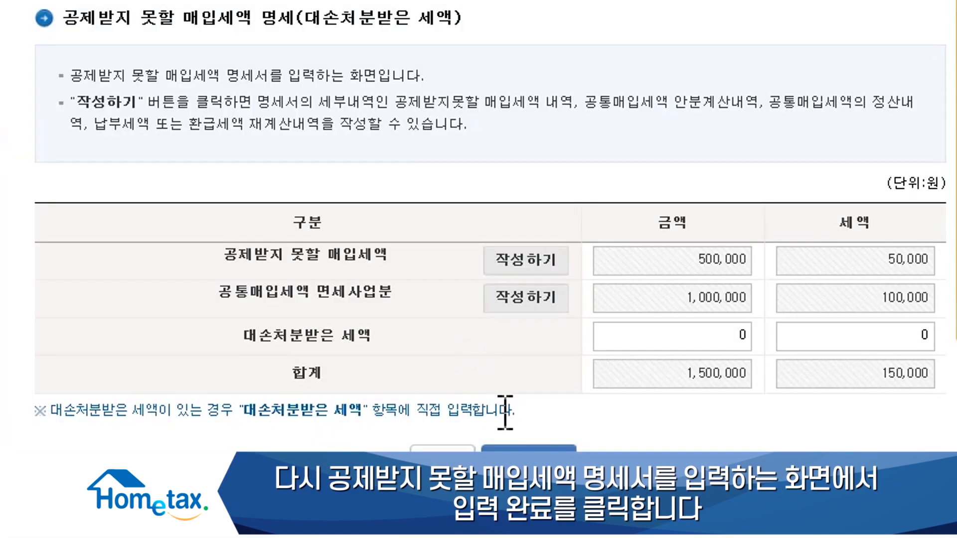
click(521, 449)
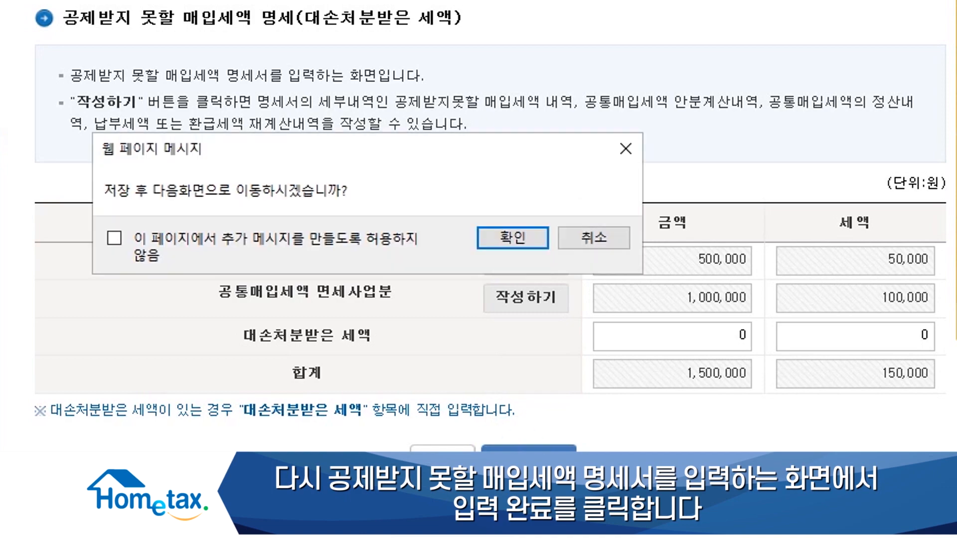
click(509, 240)
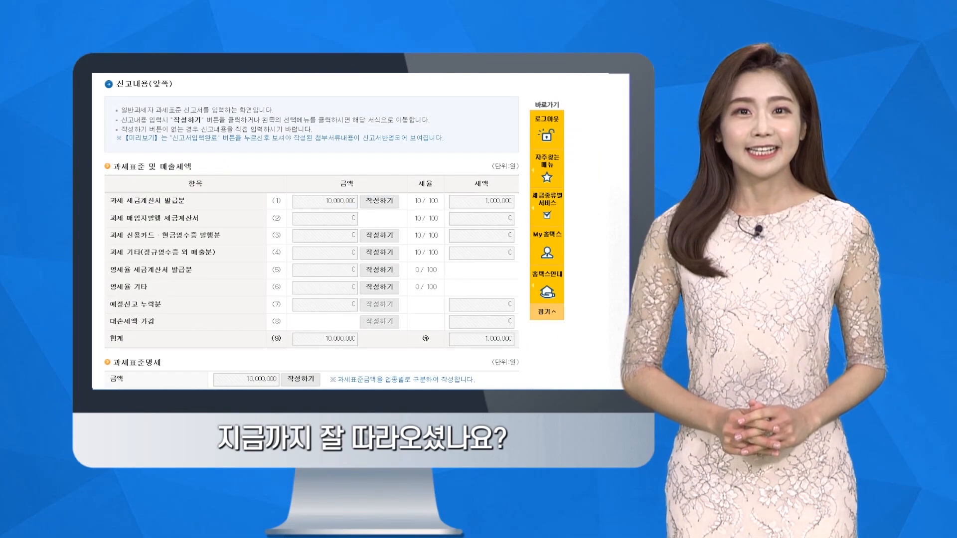
Fill in the 그 밖의 경감·공제세액 statement with the 10,000 won electronic filing credit and save it
scroll(311, 229, down, 2)
scroll(312, 229, down, 10)
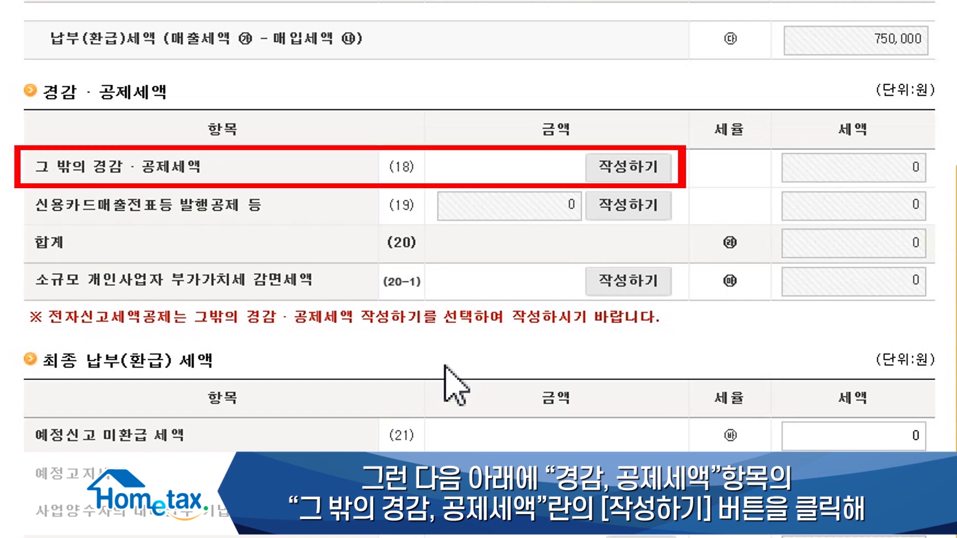
click(619, 169)
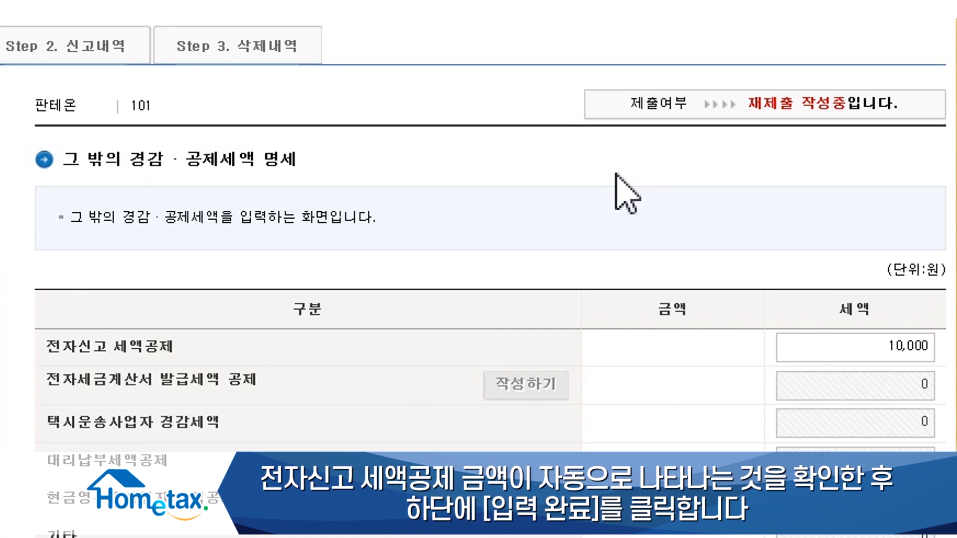
scroll(478, 239, down, 3)
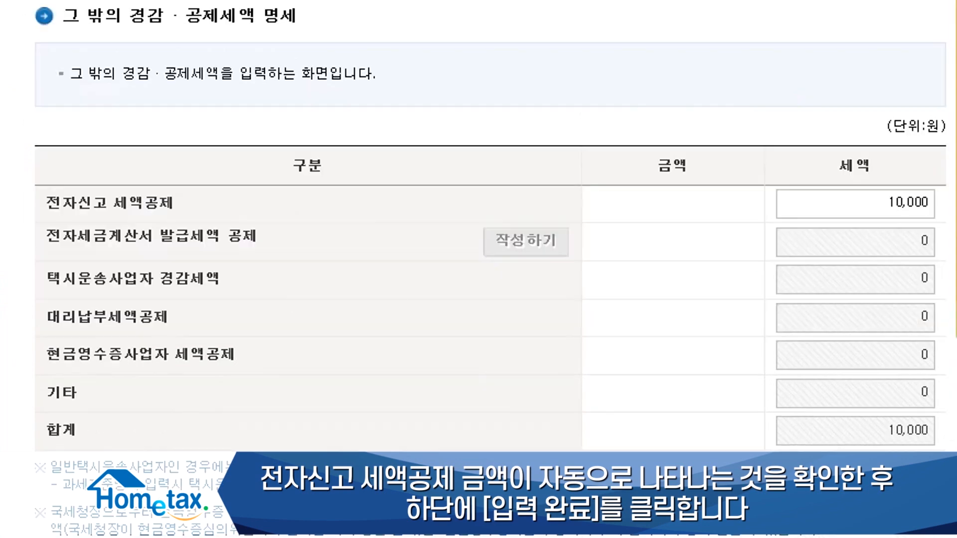
click(528, 511)
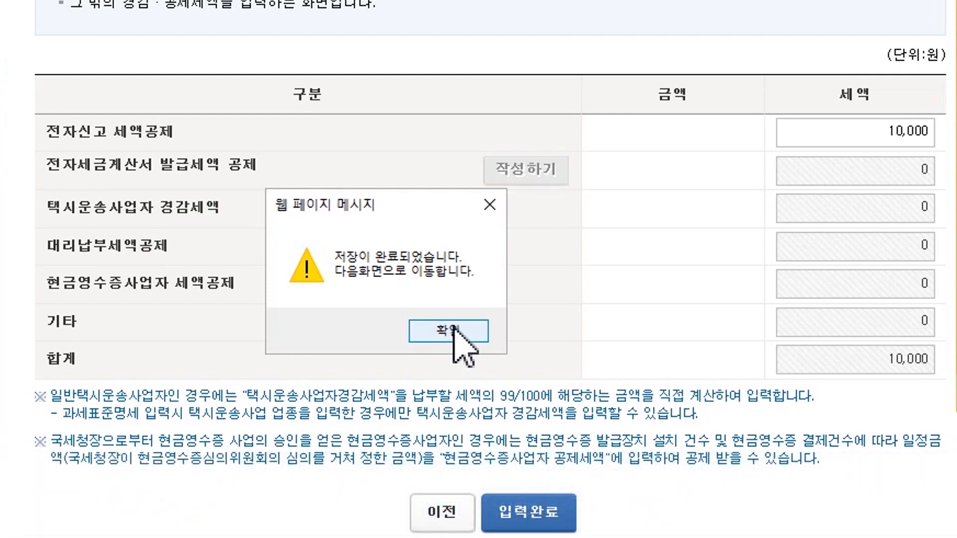
click(448, 331)
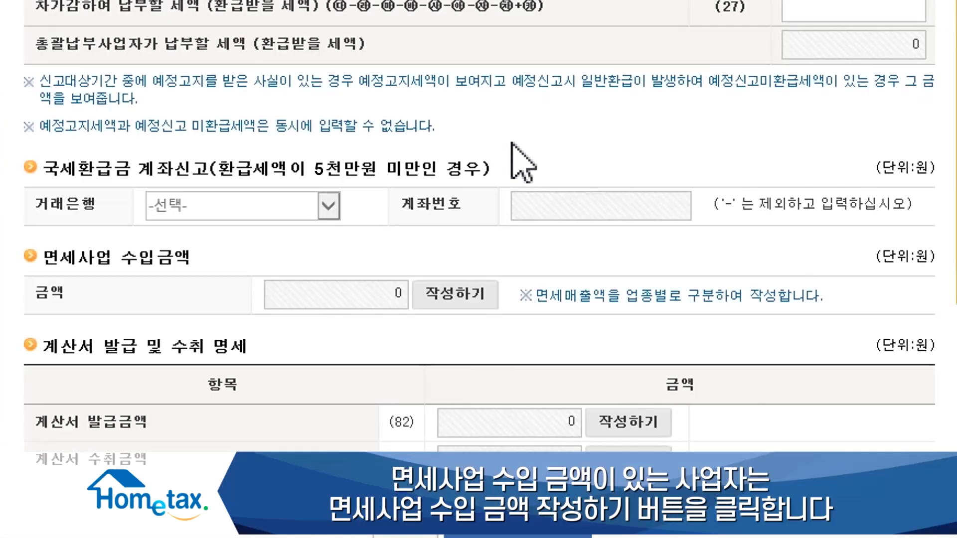
Record exempt business income of 5,000,000 won under industry code 451102 and save it
click(458, 295)
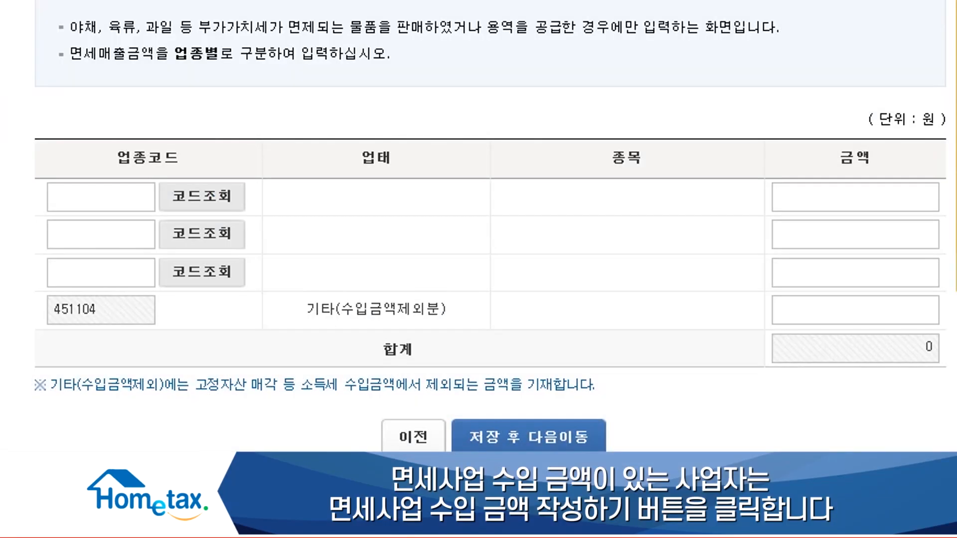
click(128, 193)
text(451102)
click(178, 196)
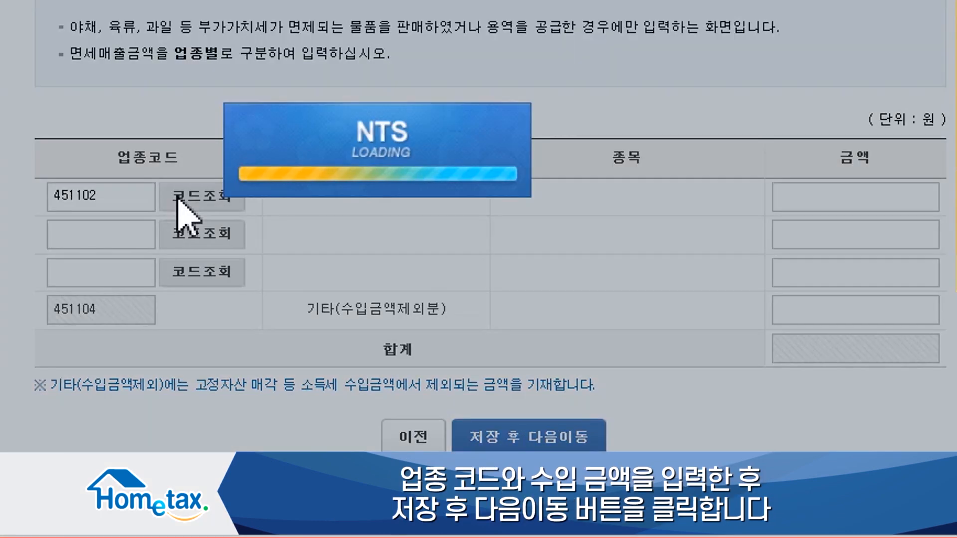
click(799, 199)
text(5,000,0)
text(000000)
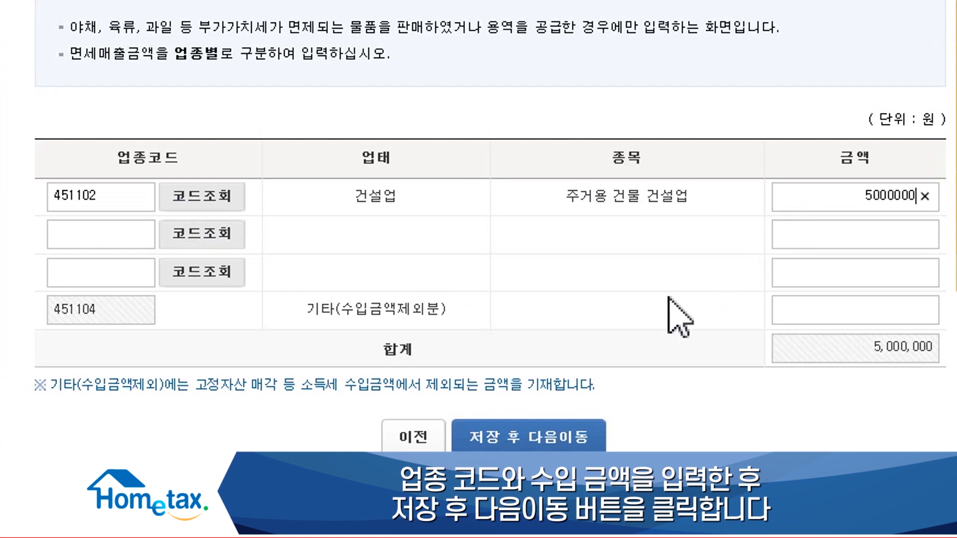
click(526, 429)
click(365, 284)
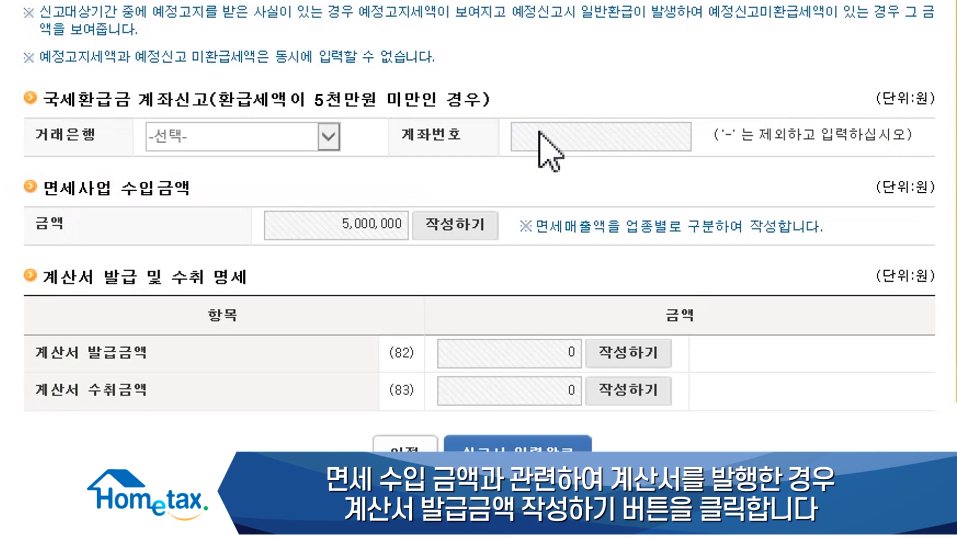
Add an issued 계산서 entry with the customer's business registration number, 1 invoice and a sales amount of 5,000,000 won
click(619, 349)
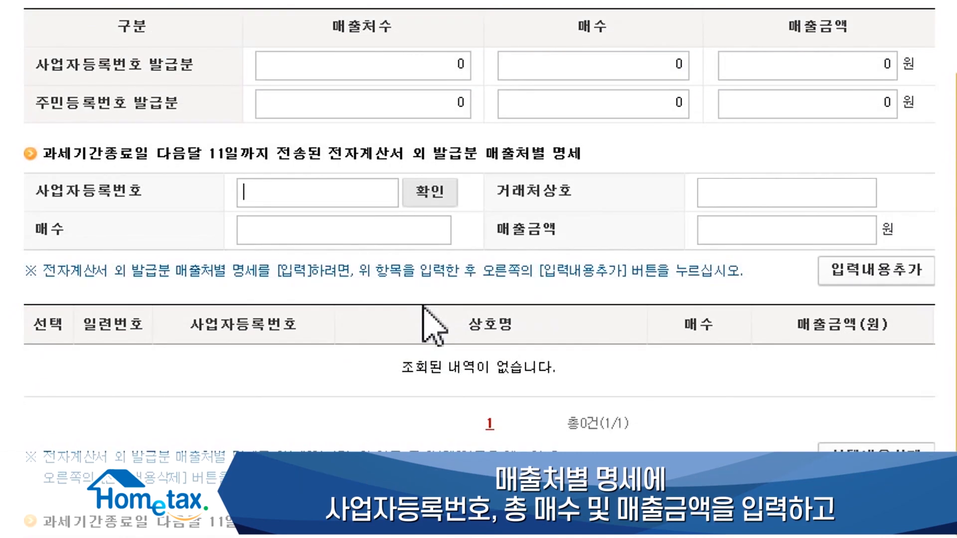
text(101)
click(437, 200)
click(432, 228)
text(1)
click(745, 228)
text(5,000,000)
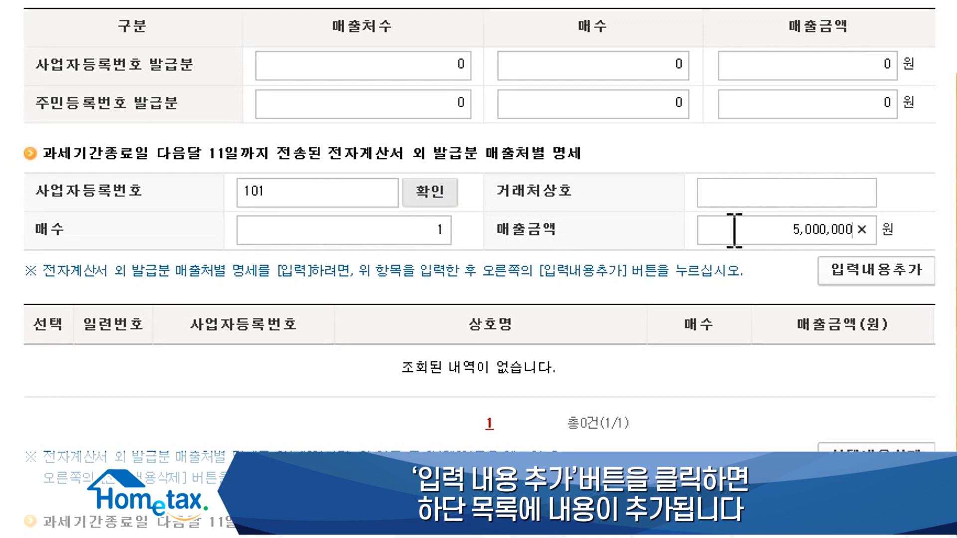
click(852, 274)
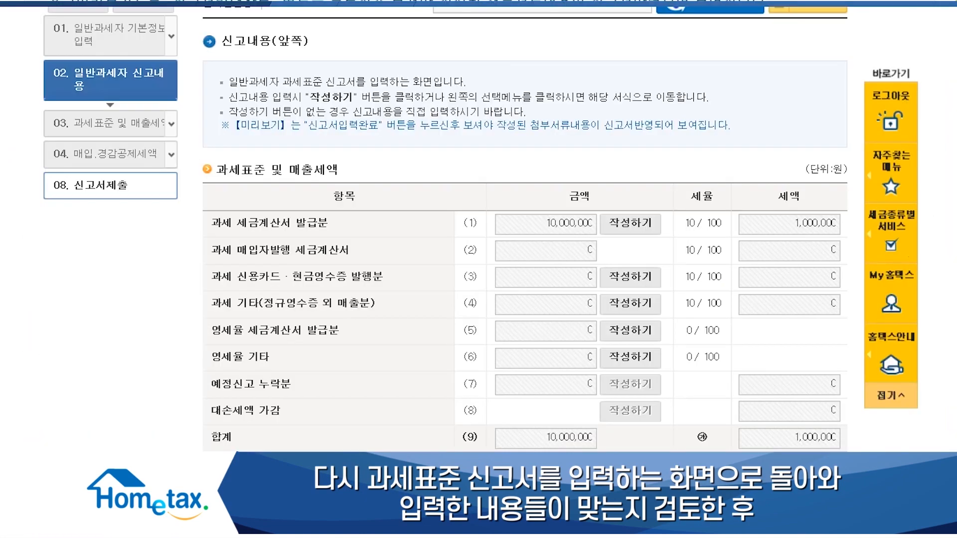
Review the amounts throughout the VAT return, complete the return entry and save it
scroll(524, 249, down, 10)
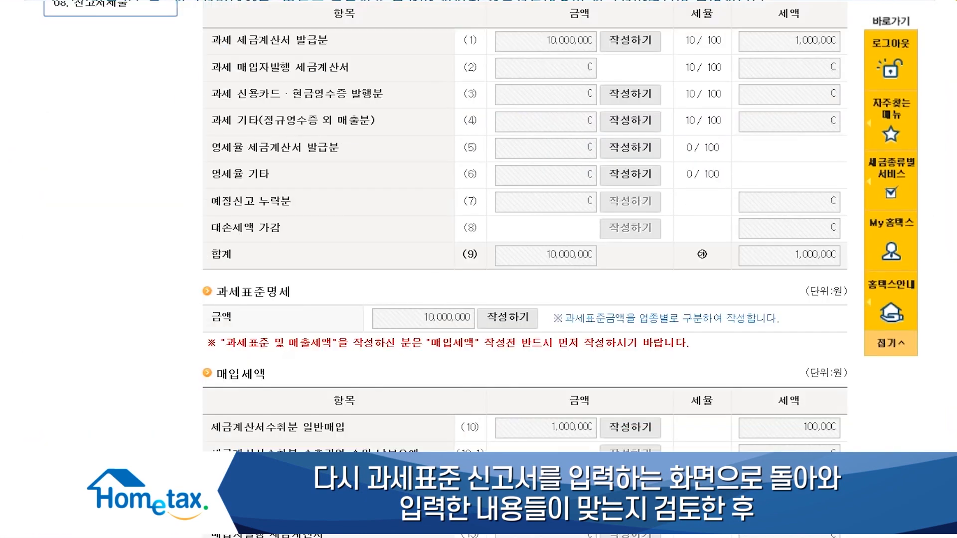
scroll(524, 249, down, 7)
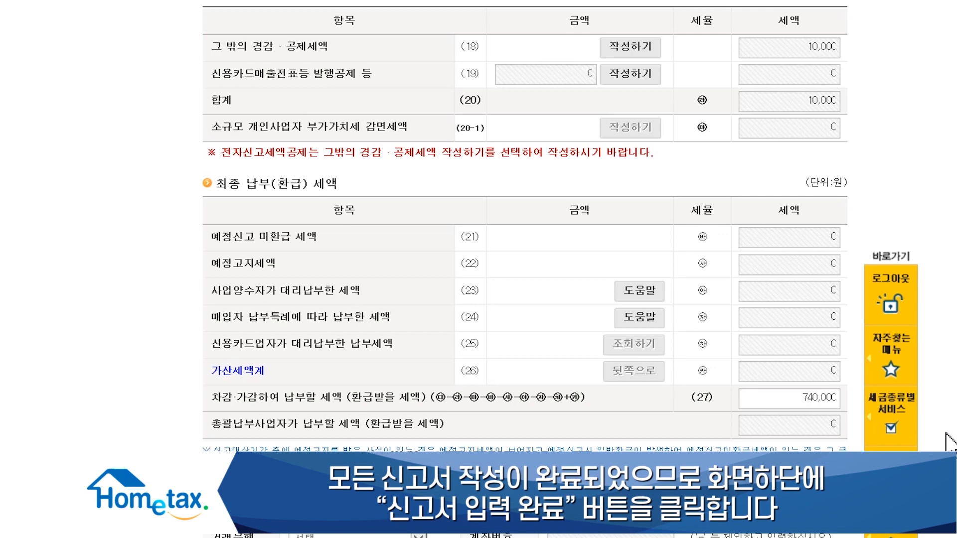
scroll(949, 441, down, 10)
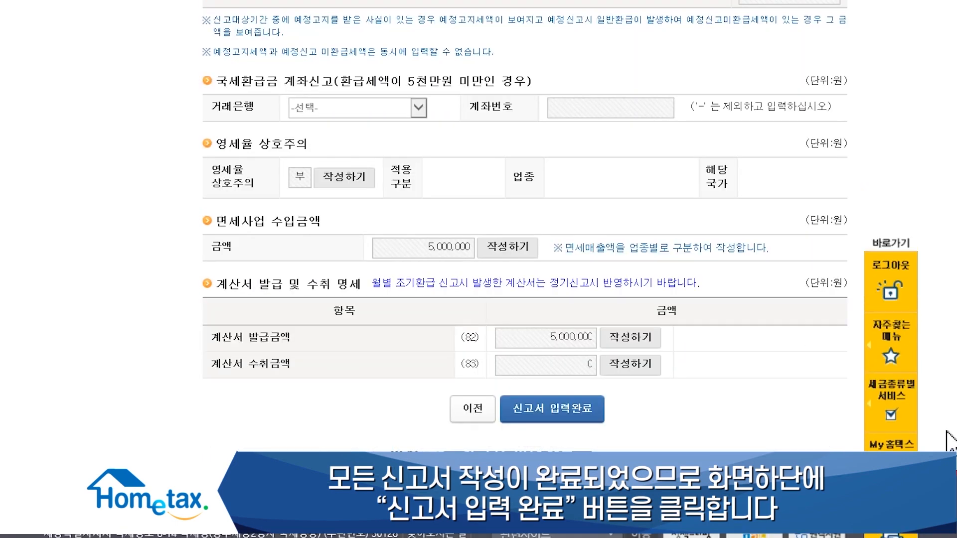
click(580, 421)
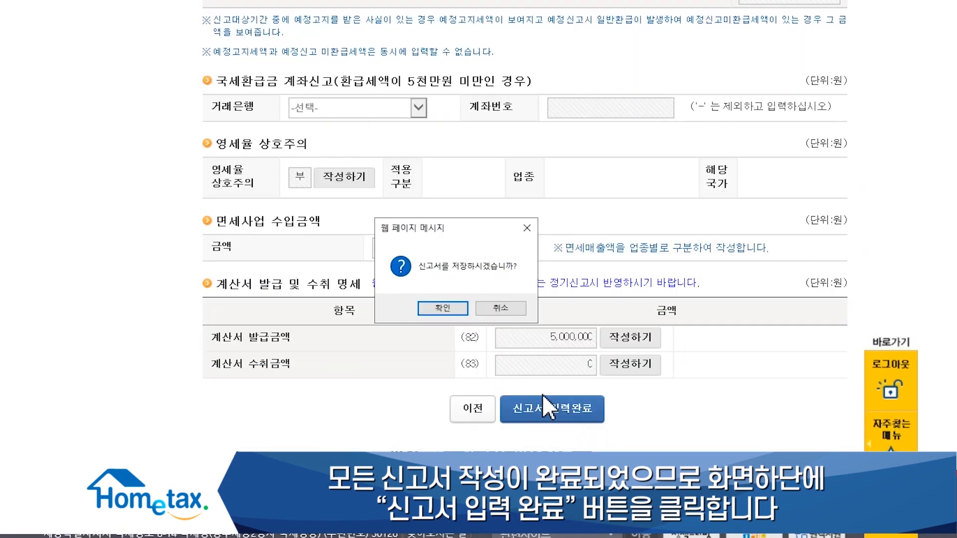
click(443, 308)
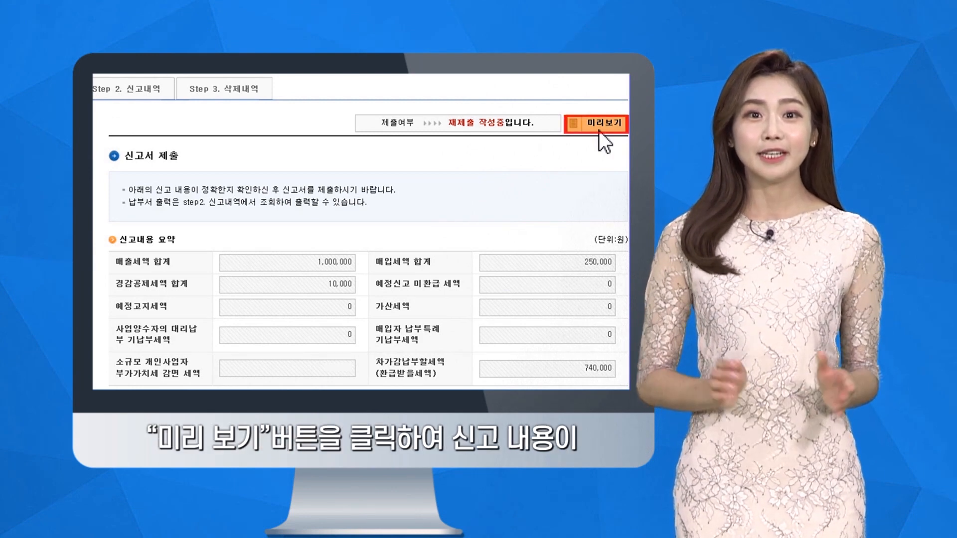
Preview the return, acknowledge the filing receipt notice, and tick the receipt details and personal confirmation boxes on the receipt
click(599, 130)
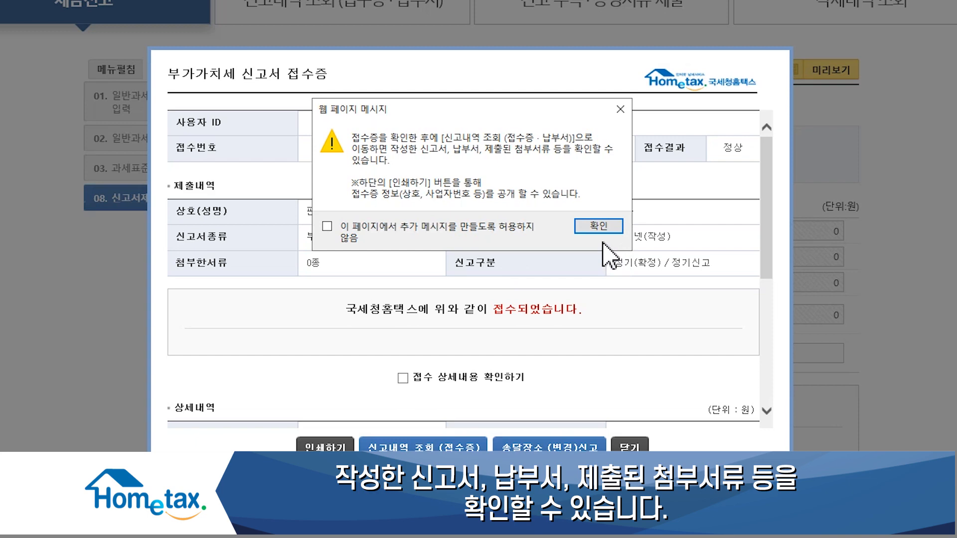
click(599, 226)
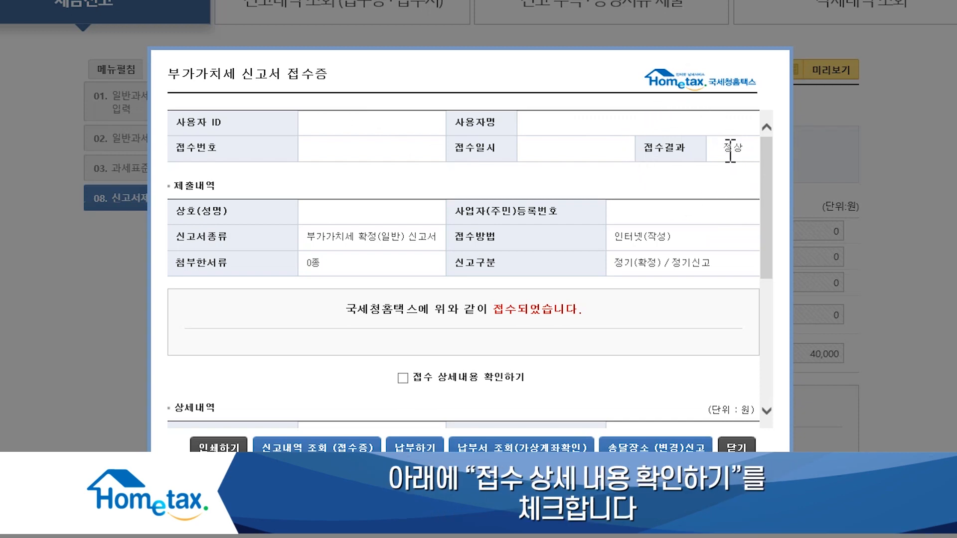
click(403, 379)
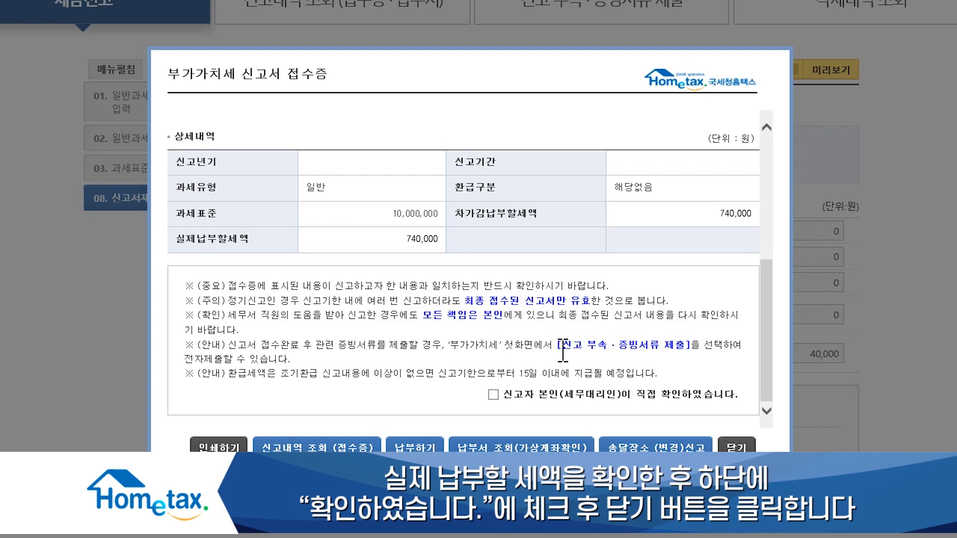
click(494, 394)
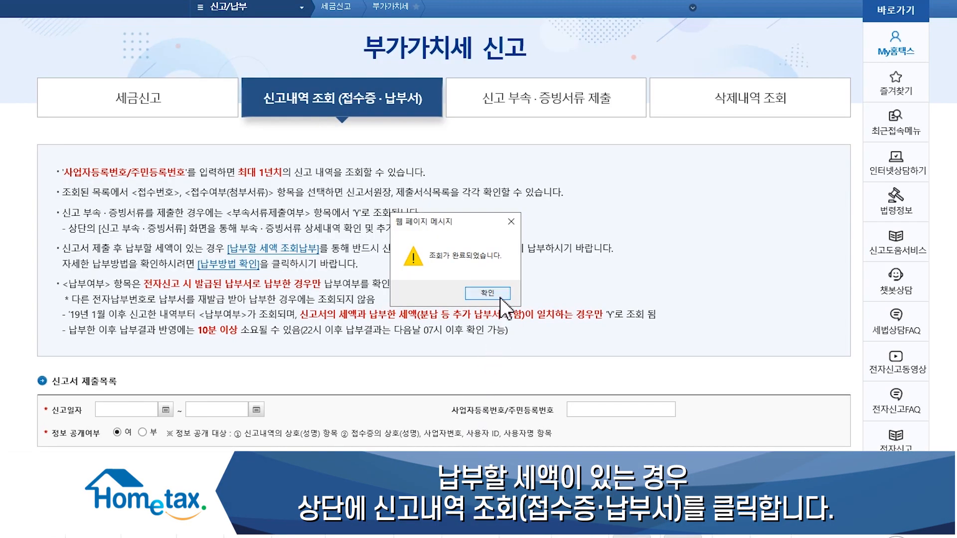
Dismiss the lookup message and locate the filed VAT return in the submitted returns list
click(499, 294)
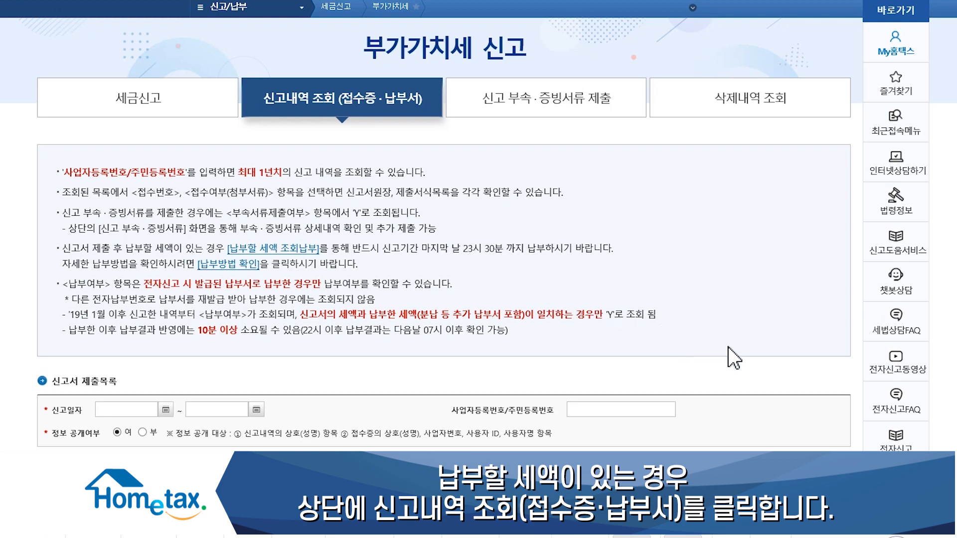
scroll(733, 358, down, 3)
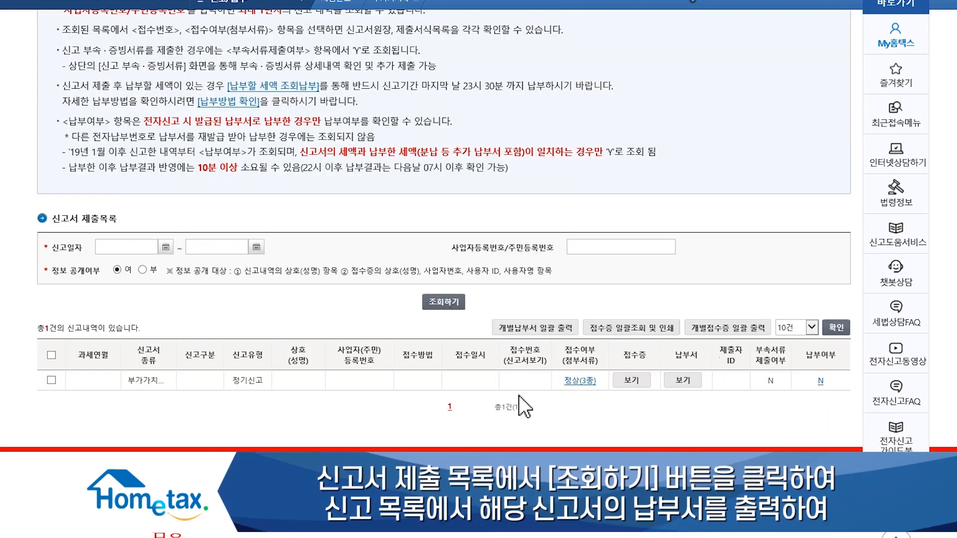